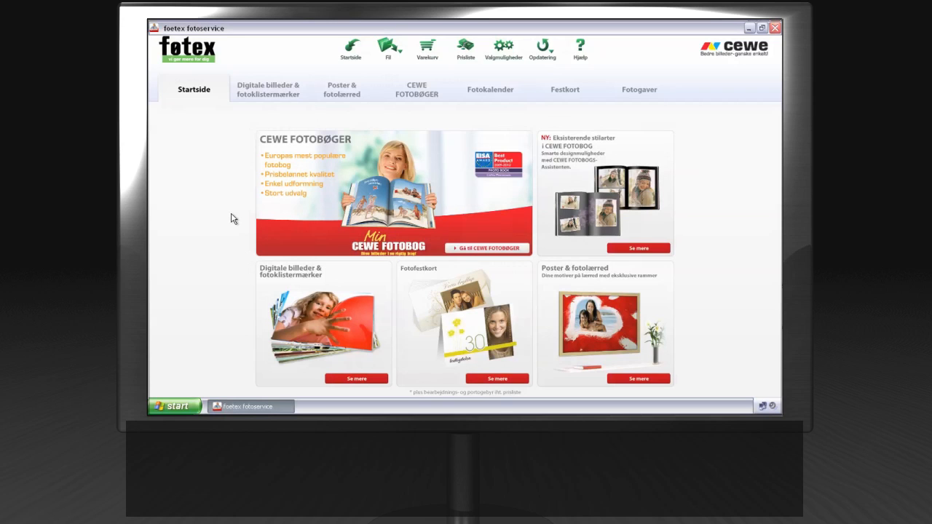
Start a new wall calendar from the photo calendar products, choosing the tall A3/A4 Vægkalender in the A3-vægkalender size
left_click(488, 90)
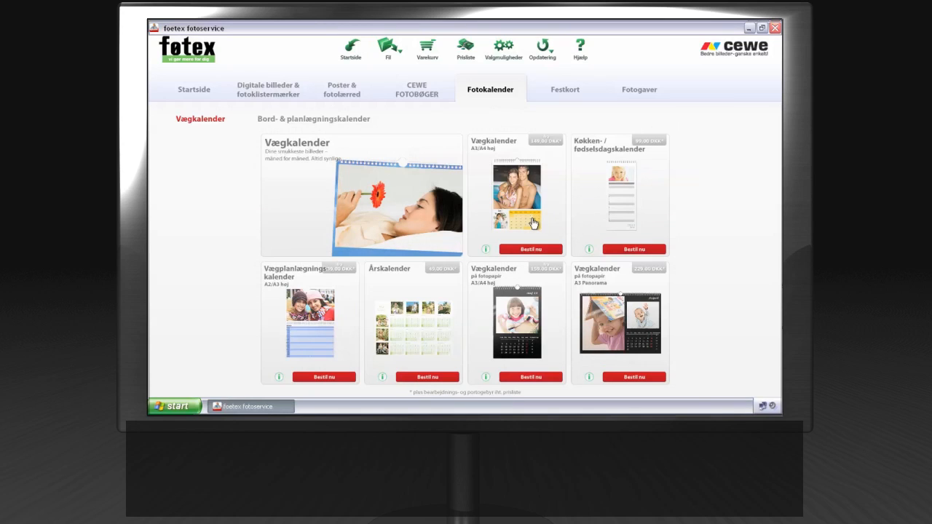
left_click(545, 187)
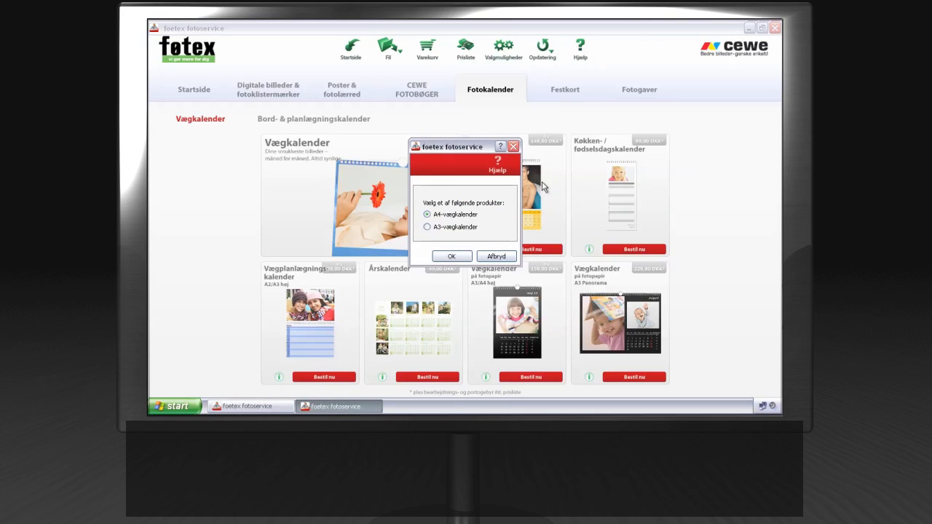
left_click(427, 227)
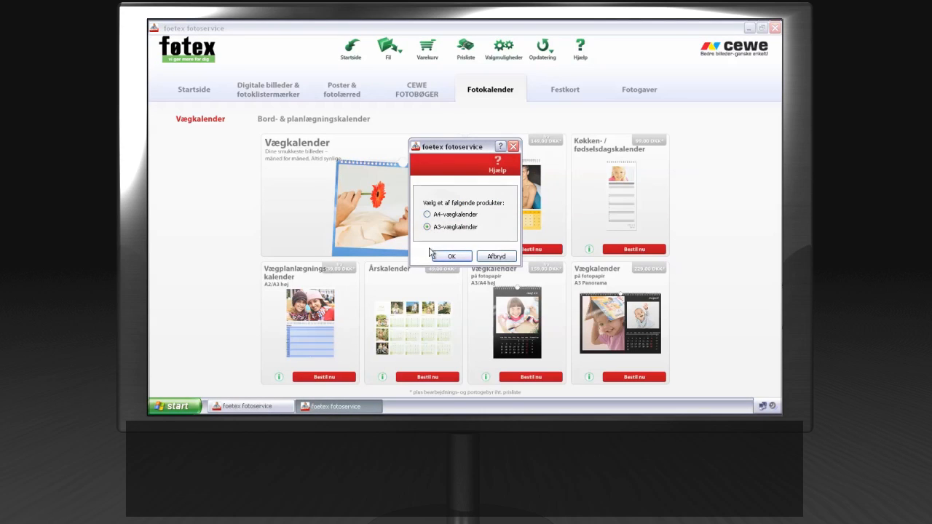
left_click(451, 257)
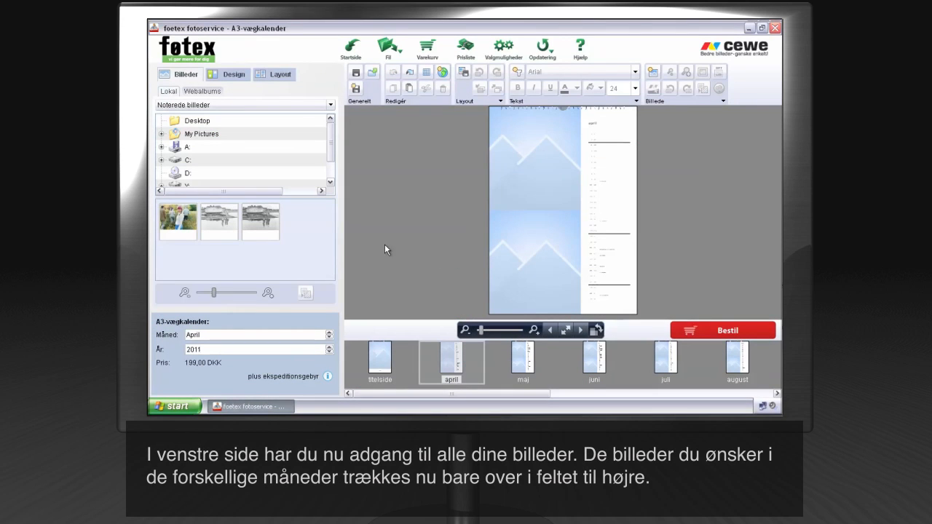
Browse drive Z: to the billeder folder inside Desktop and show its photos
left_click(331, 148)
left_click_drag(331, 152, 331, 170)
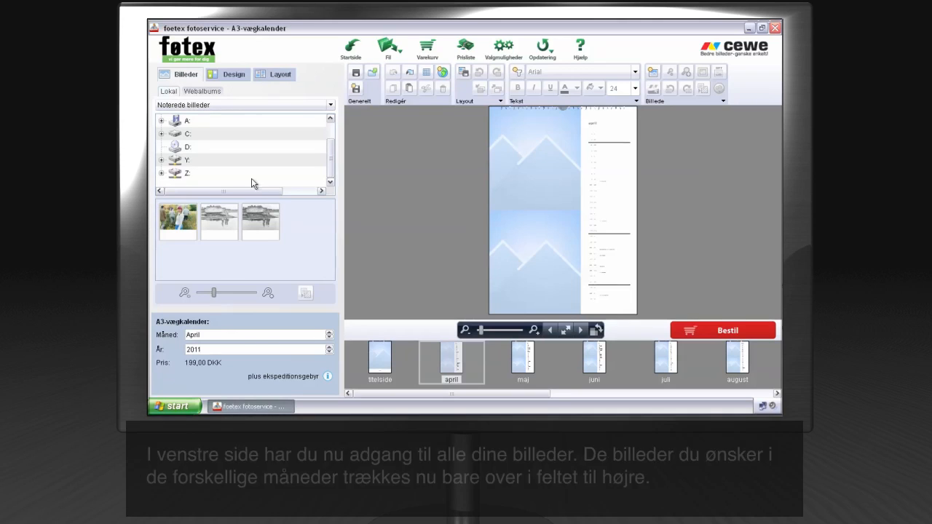
left_click(162, 174)
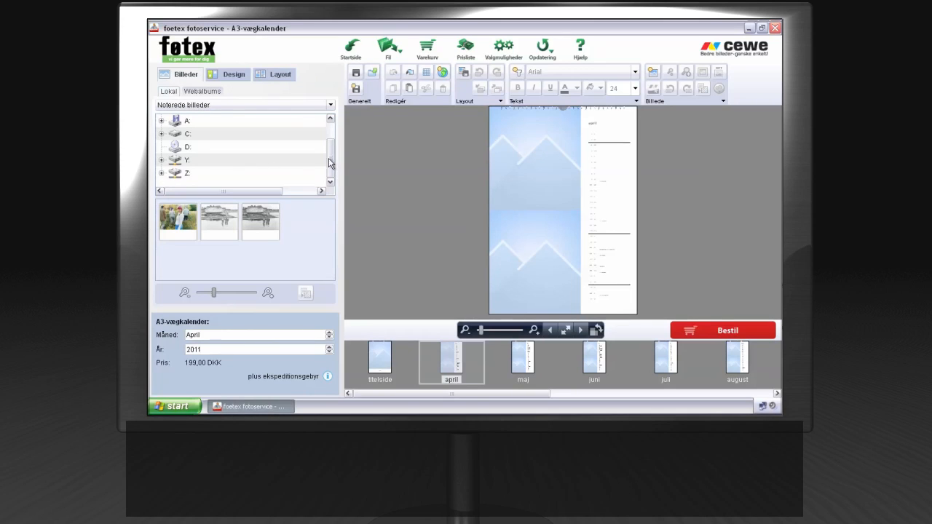
left_click_drag(331, 129, 333, 150)
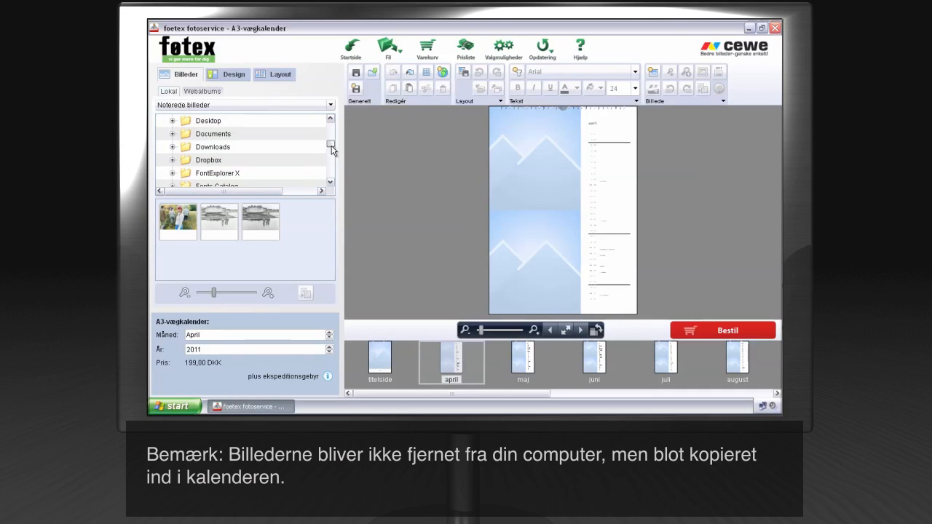
left_click(172, 120)
left_click(222, 160)
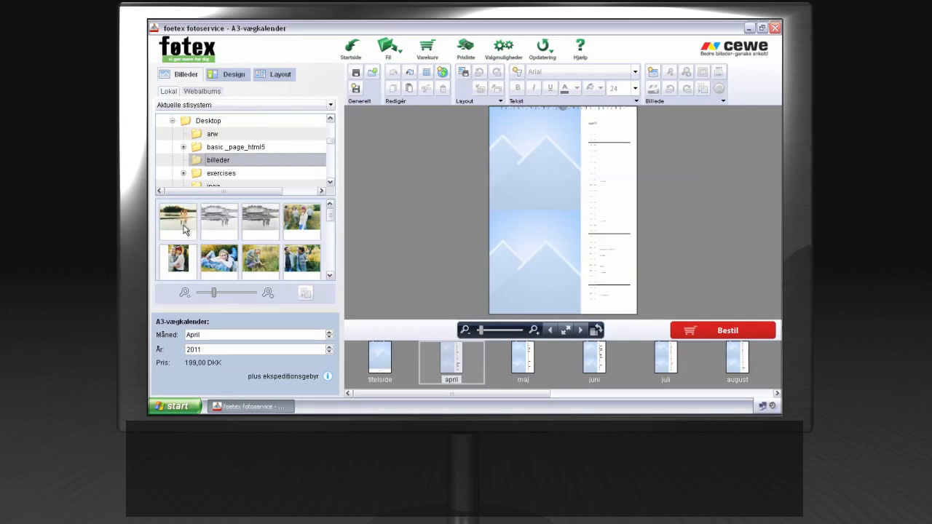
Select all photos in the billeder folder and place them on the April page so they fill the monthly pages
left_click(302, 230)
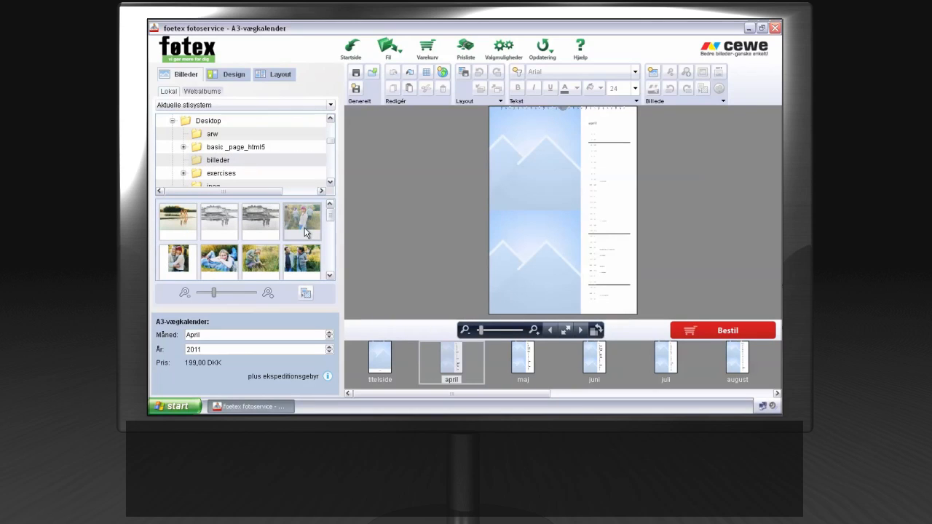
scroll(306, 233, "down", 3)
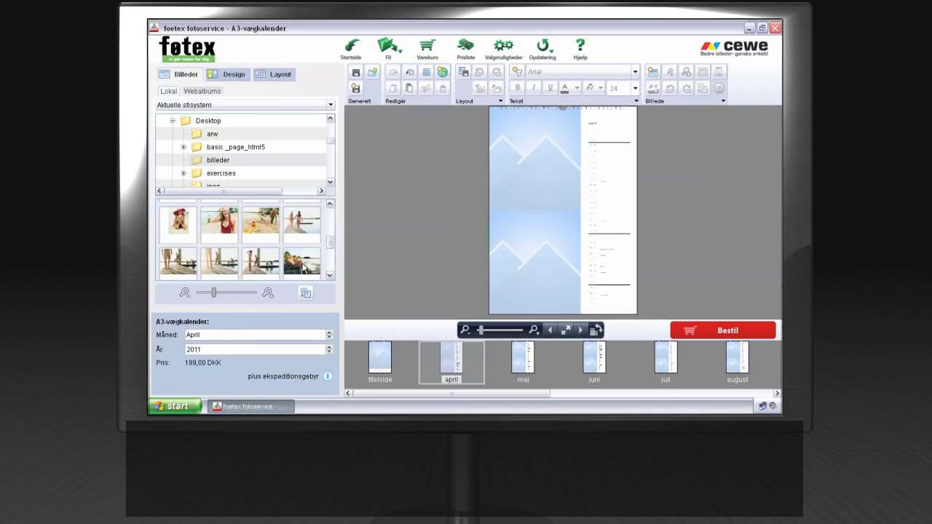
scroll(304, 268, "down", 1)
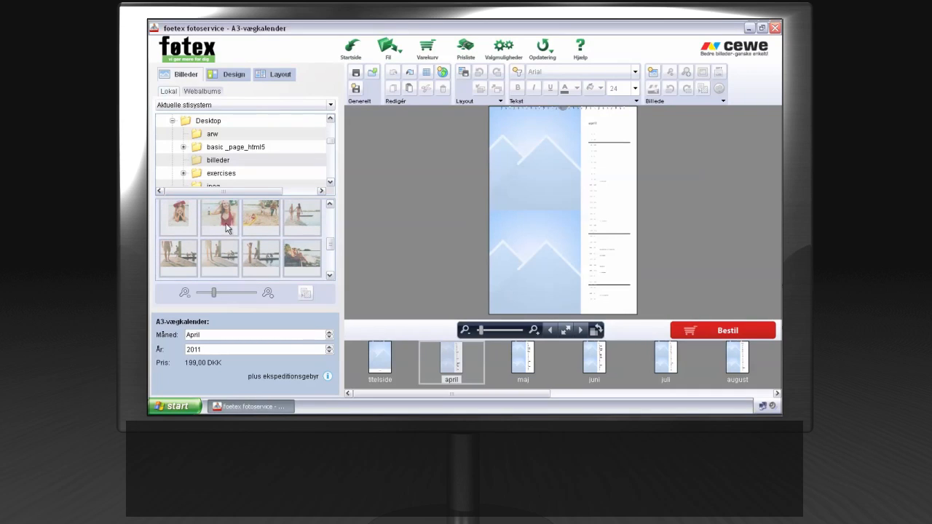
left_click_drag(227, 221, 529, 189)
left_click(418, 251)
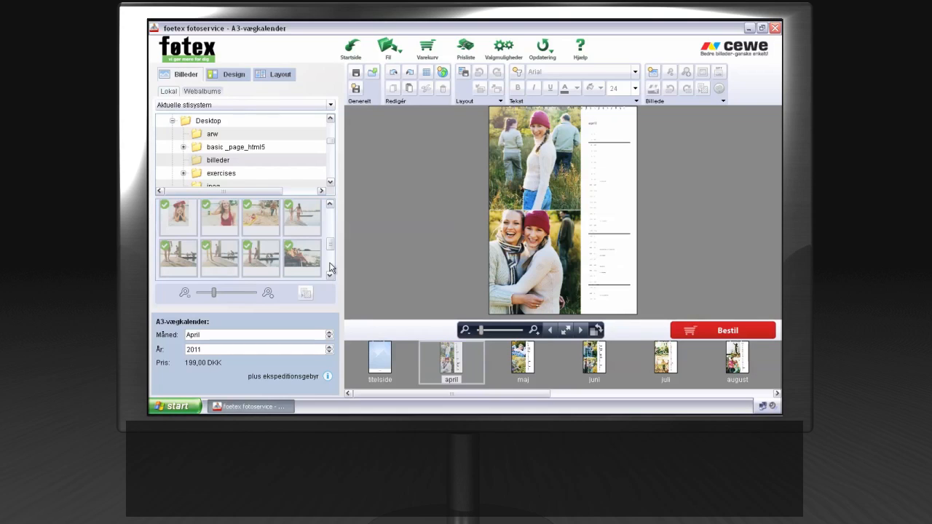
Place the photo dv1280021.jpg in the picture field of the calendar's title page
left_click(380, 354)
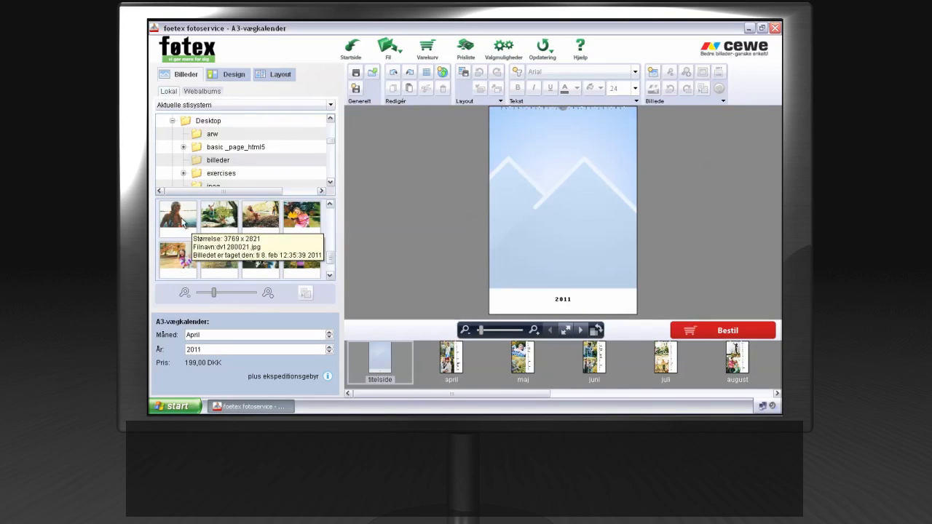
left_click_drag(176, 219, 554, 191)
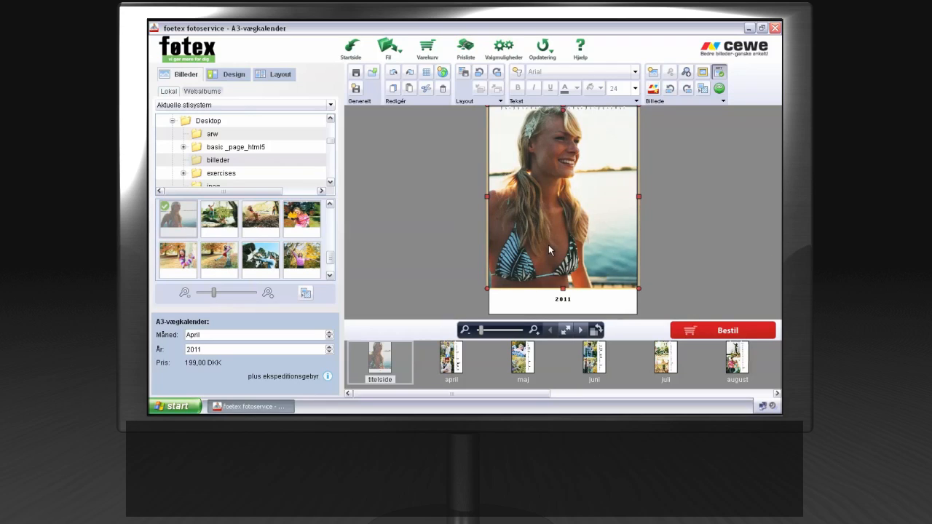
left_click(736, 240)
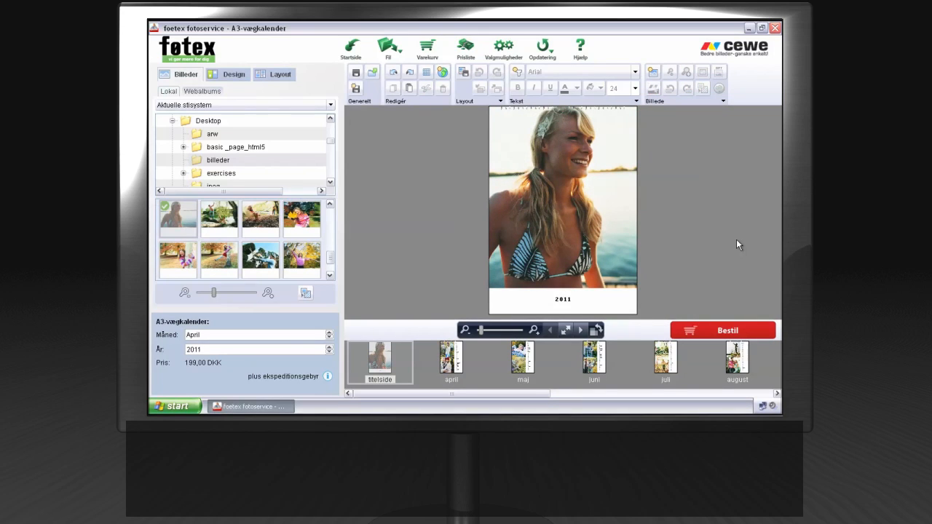
Apply a 1 Billede pr. side layout with the photo above a centred month grid to the April page
left_click(456, 358)
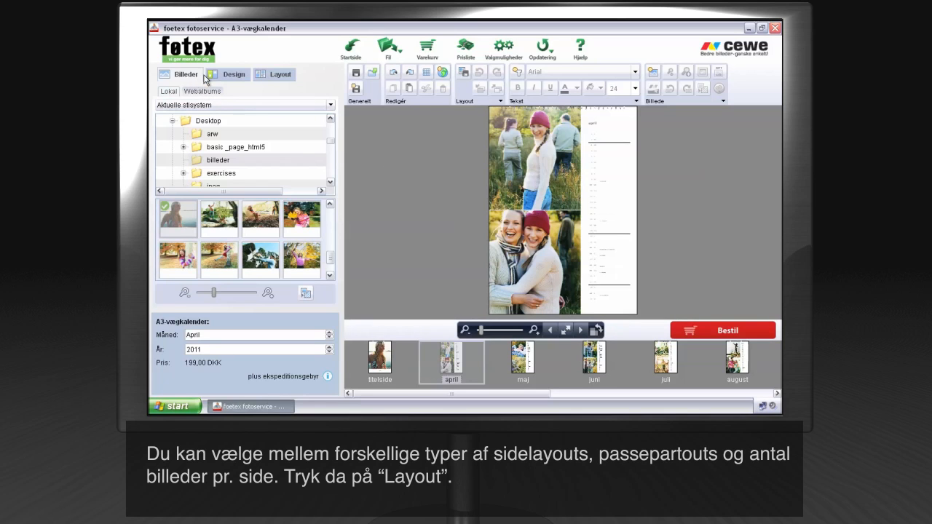
left_click(279, 74)
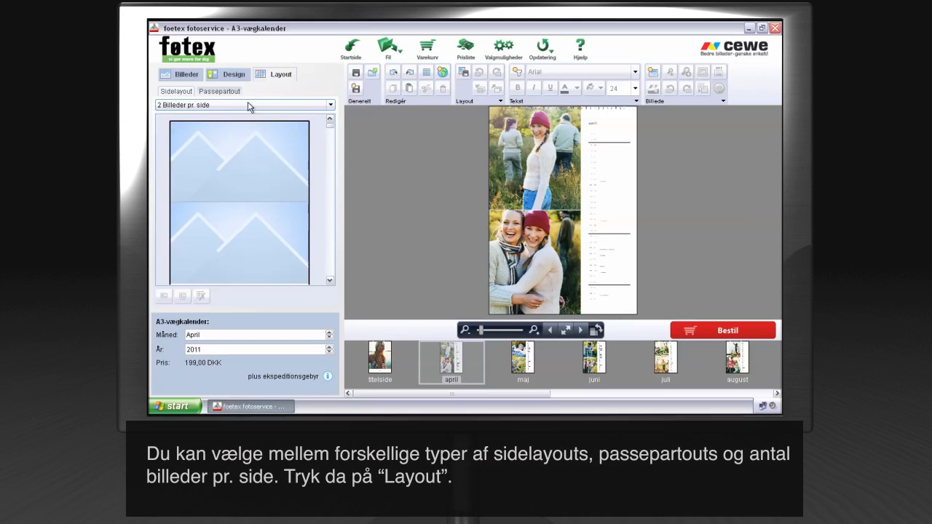
left_click(249, 105)
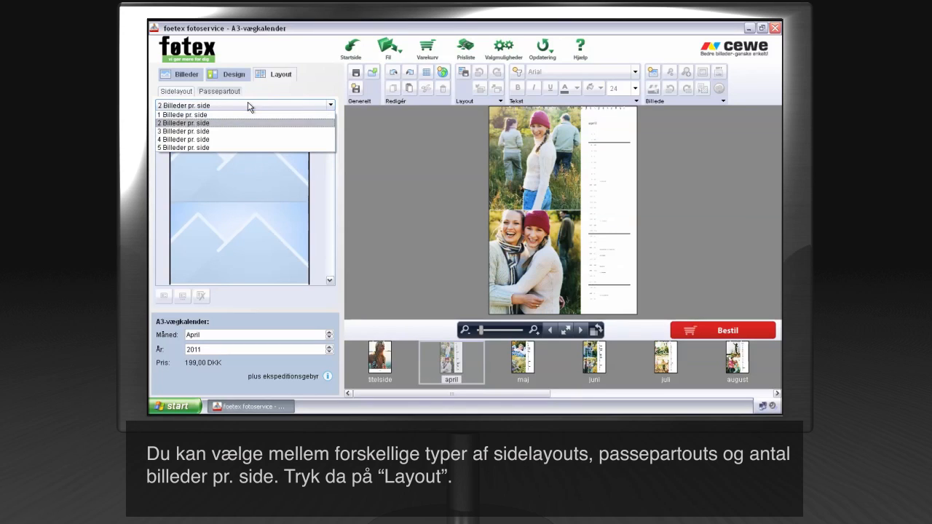
left_click(210, 115)
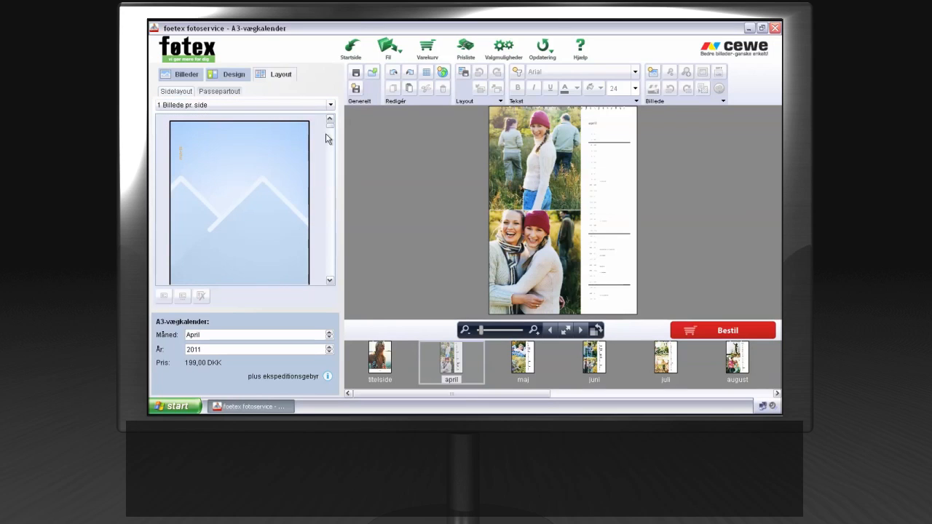
left_click_drag(330, 127, 329, 198)
left_click_drag(208, 223, 606, 217)
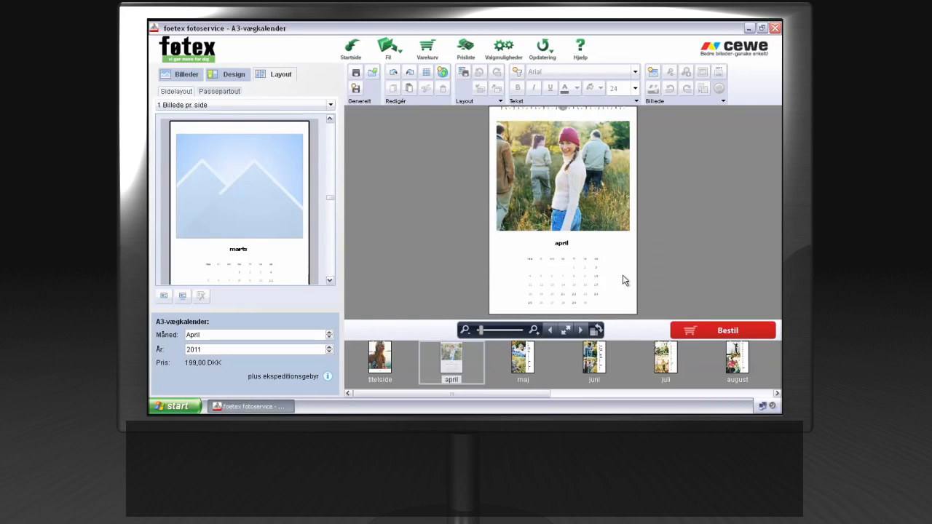
Apply the soft-edged octagonal passepartout from the Forløb category to the April photo
left_click(225, 94)
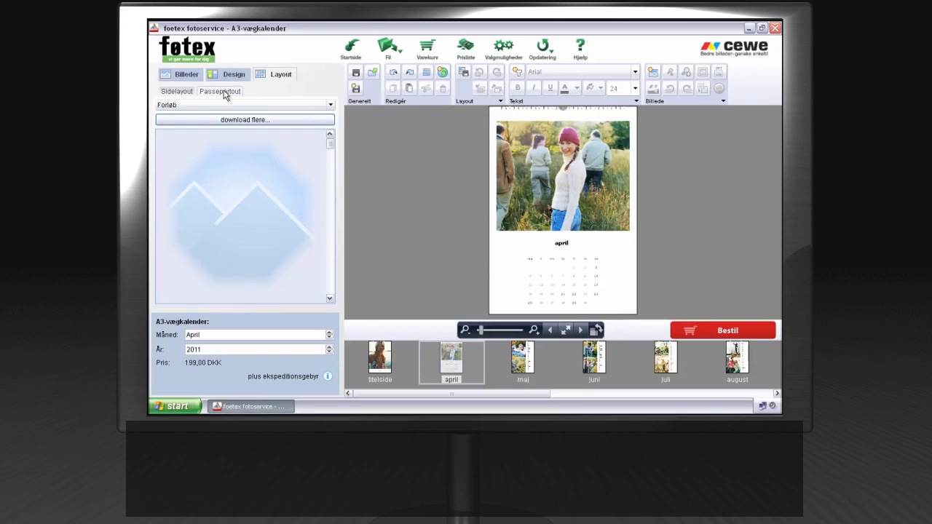
left_click_drag(228, 210, 538, 193)
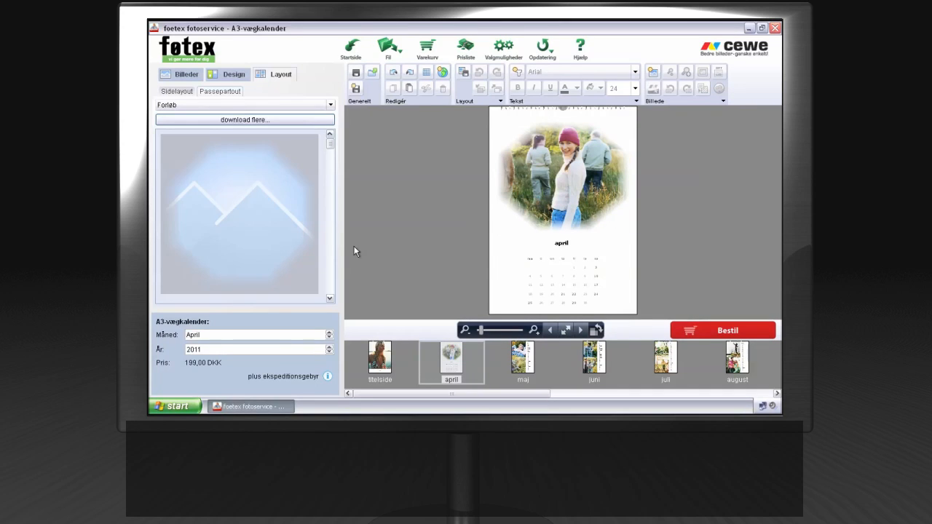
left_click(178, 93)
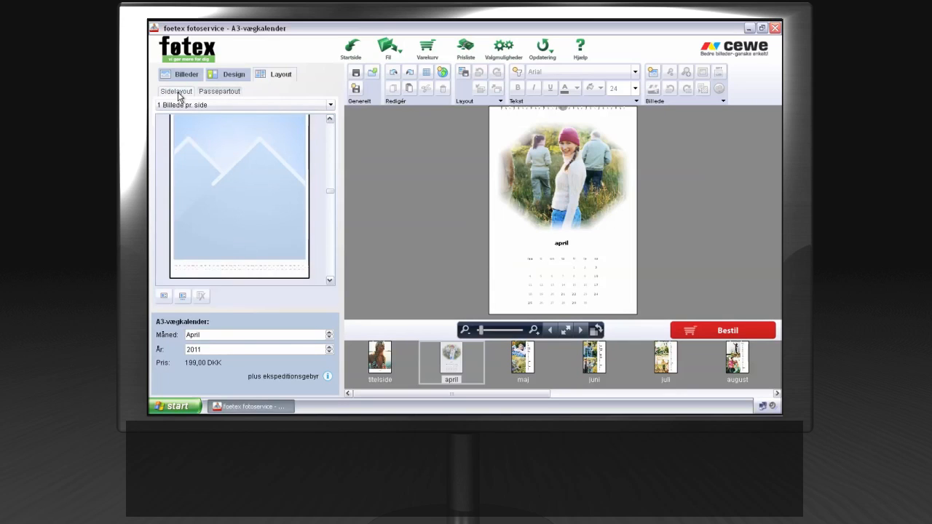
List all background designs and apply the pale one patterned with map coordinates to the April page
left_click(237, 76)
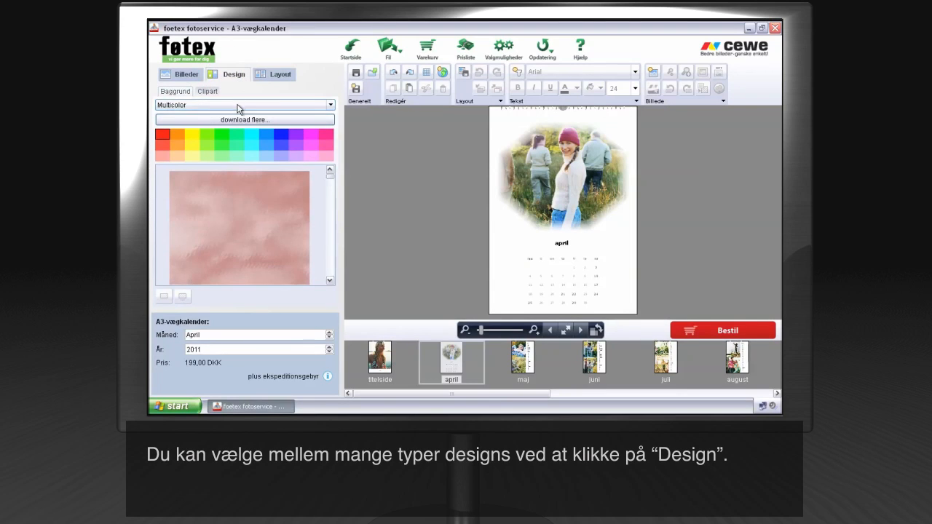
left_click(238, 106)
left_click_drag(330, 157, 331, 128)
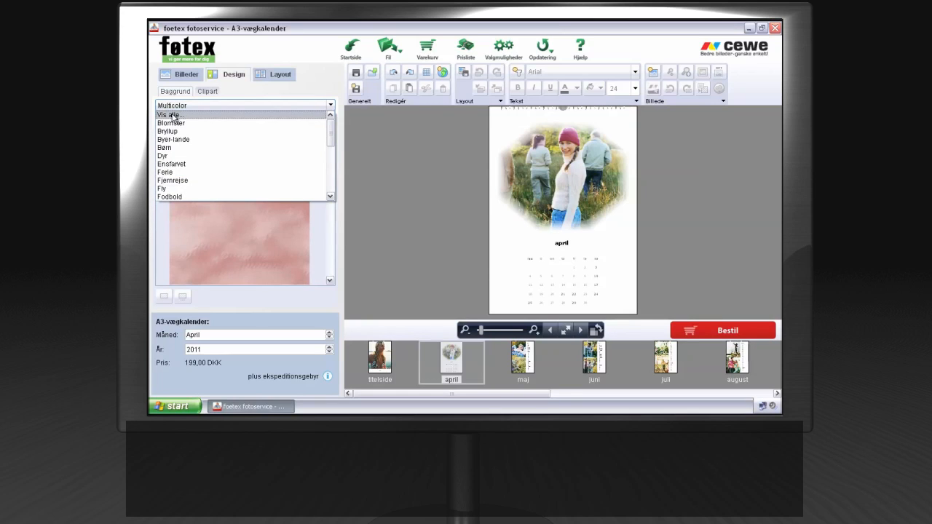
left_click(174, 117)
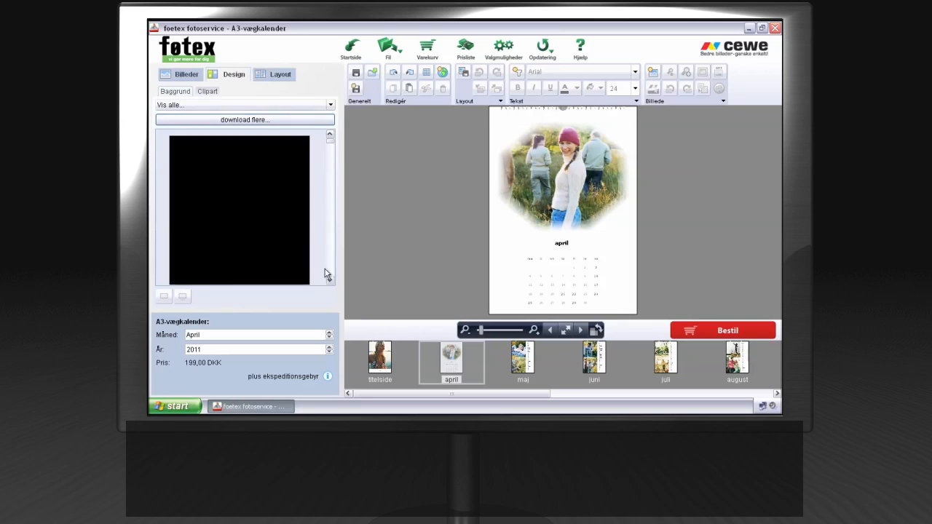
left_click(329, 282)
left_click(330, 283)
left_click(330, 283)
left_click(330, 282)
left_click(330, 282)
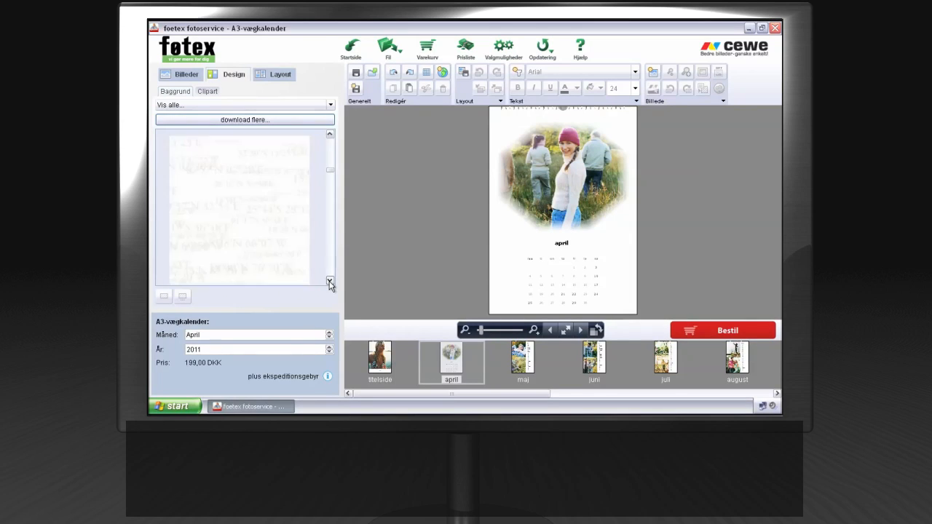
left_click(330, 134)
mouse_move(206, 232)
left_mouse_down()
mouse_move(466, 225)
mouse_move(508, 236)
left_mouse_up()
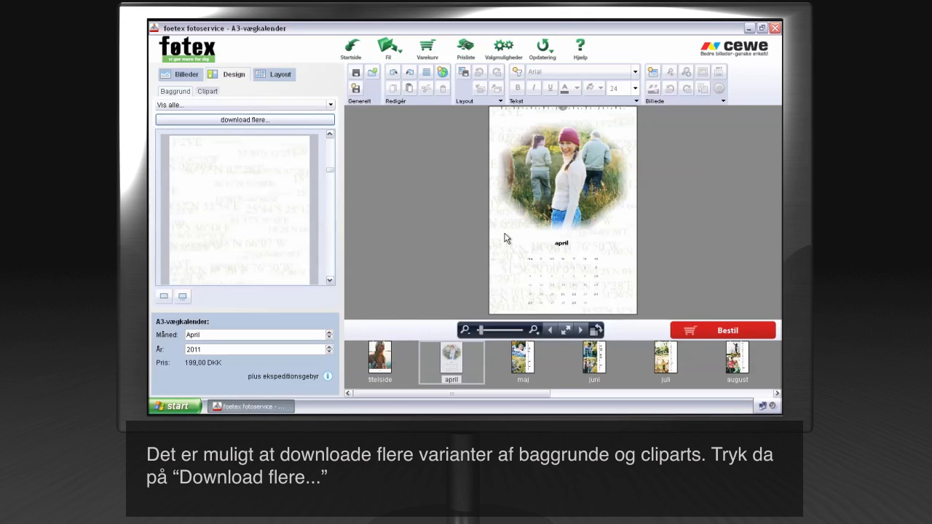
Open the April photo for editing in CEWE FOTOVIEW
right_click(563, 179)
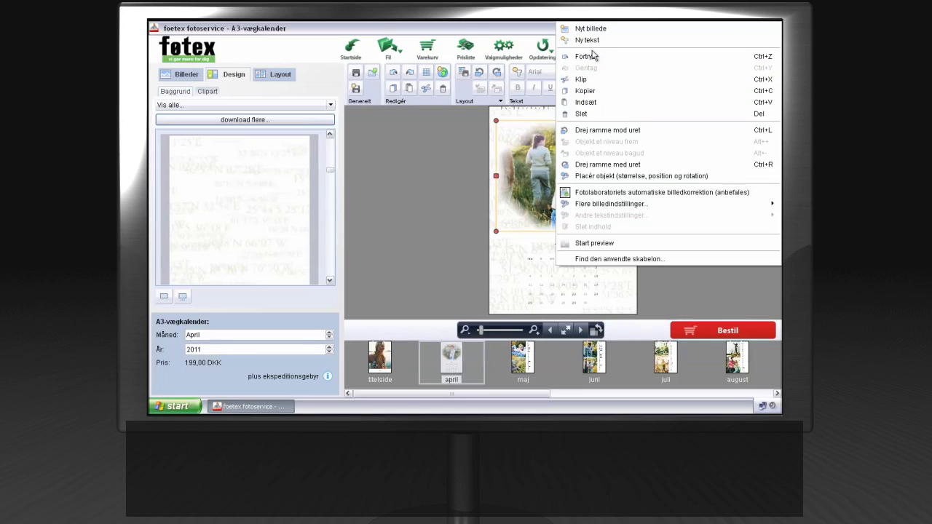
left_click(538, 183)
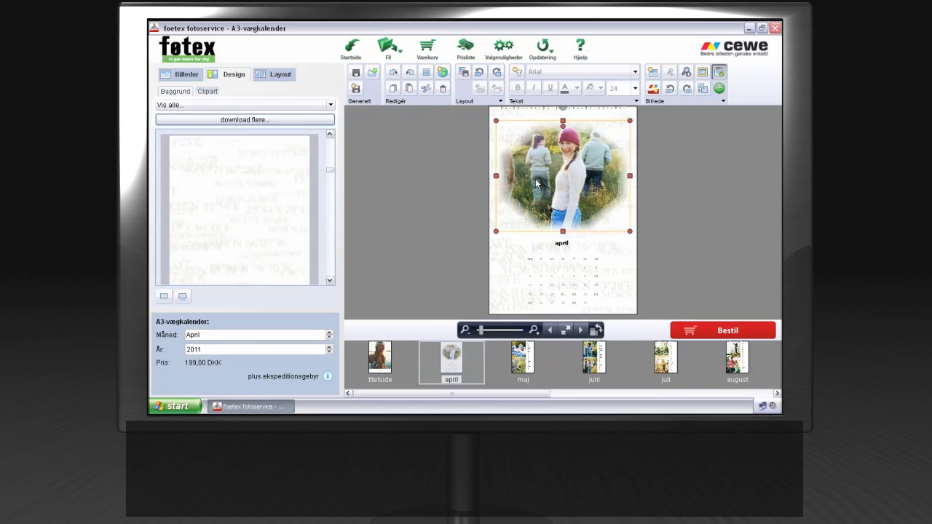
double_click(575, 175)
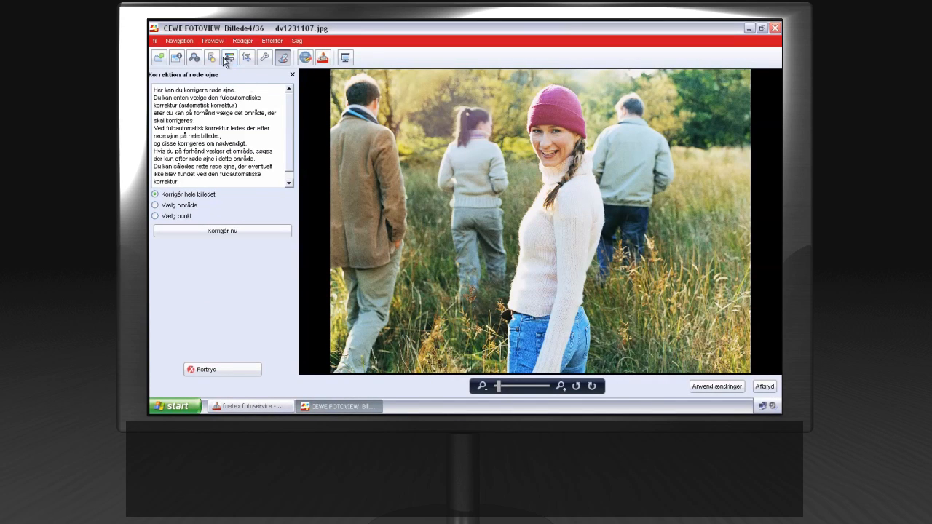
Convert the April photo to black and white with the Sort-hvid effect and apply the change to the calendar page
left_click(228, 58)
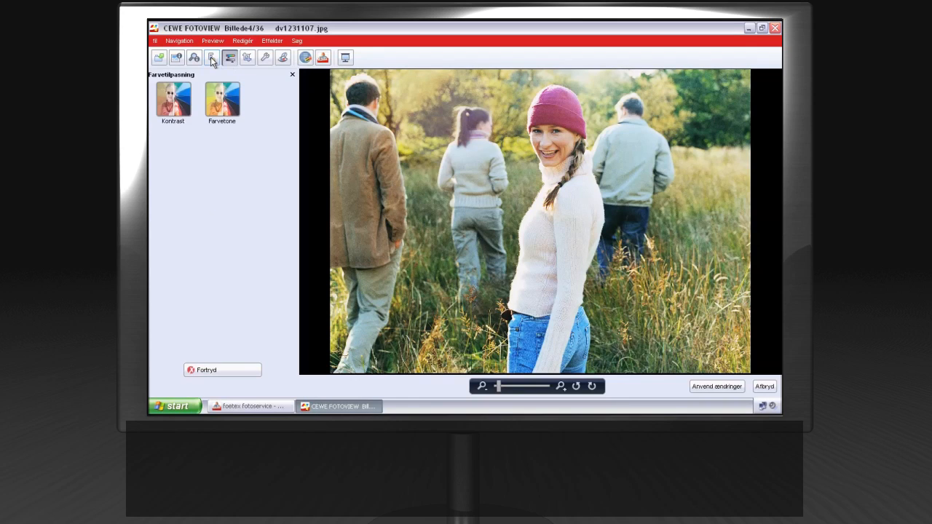
left_click(212, 59)
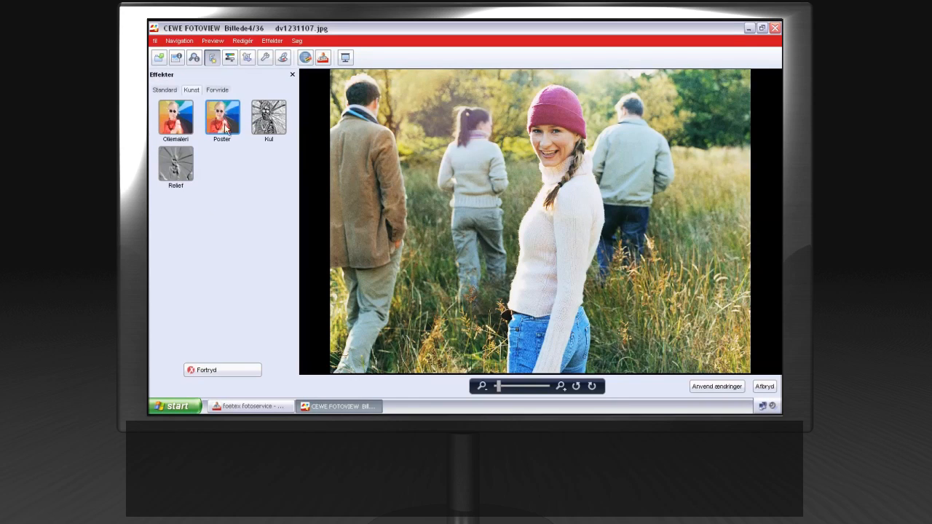
left_click(165, 91)
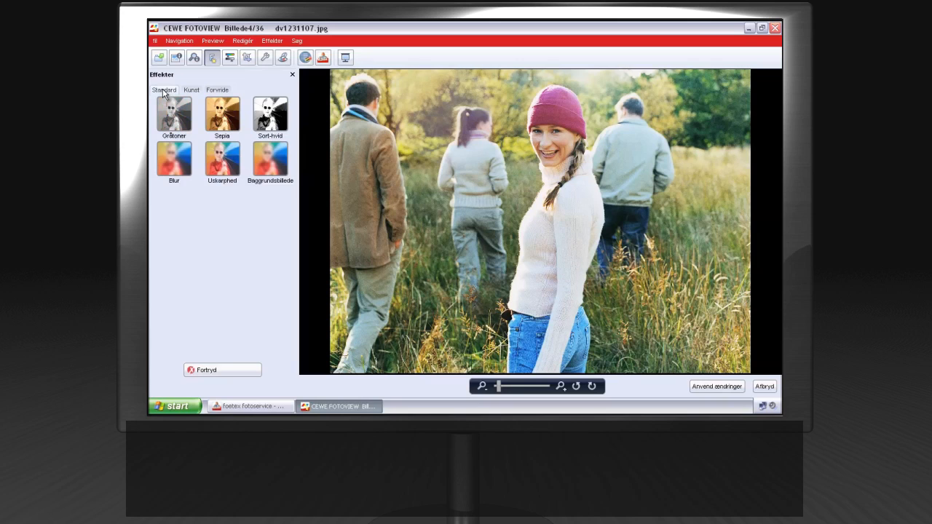
left_click(271, 115)
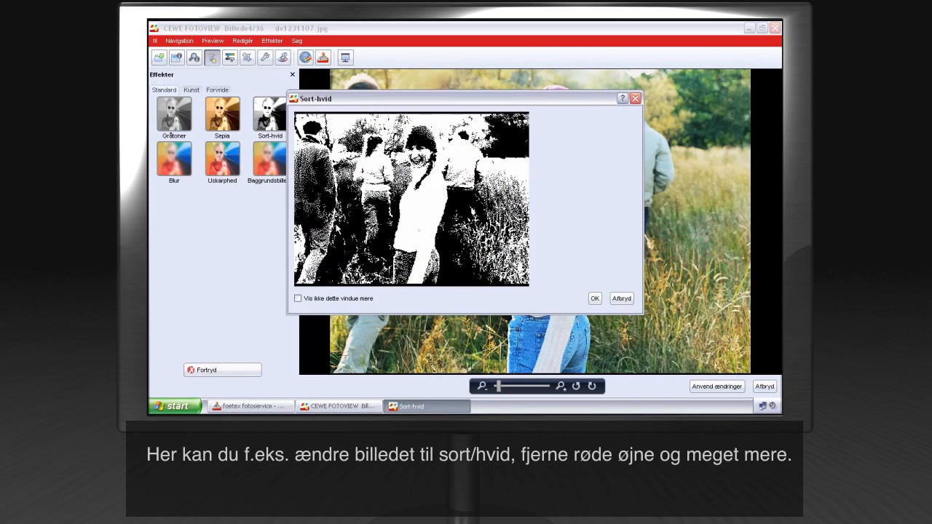
left_click(595, 299)
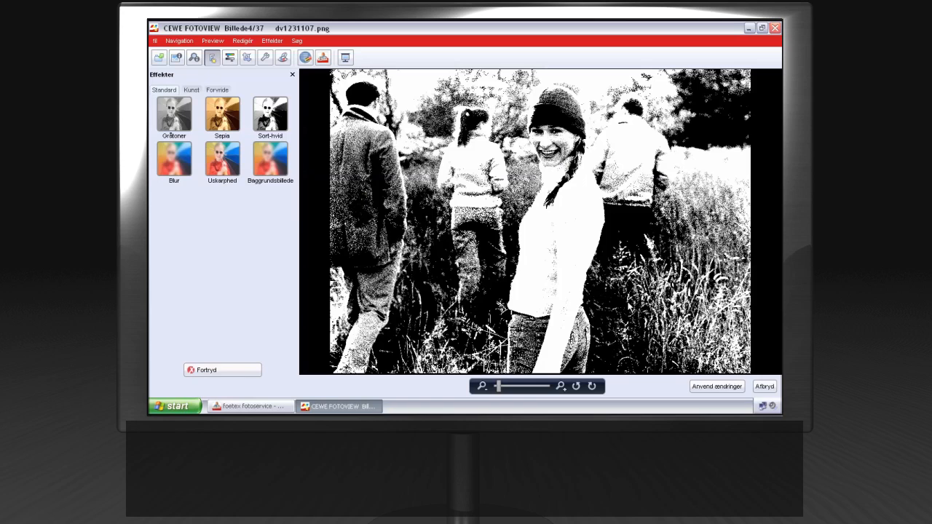
left_click(716, 386)
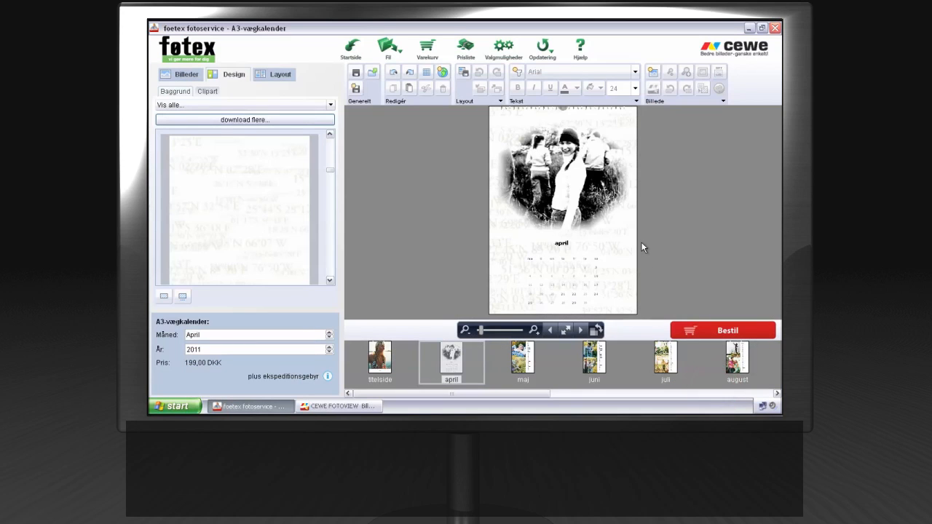
Check the April photo's quality indicator and save the calendar project as Min kalender
left_click(576, 190)
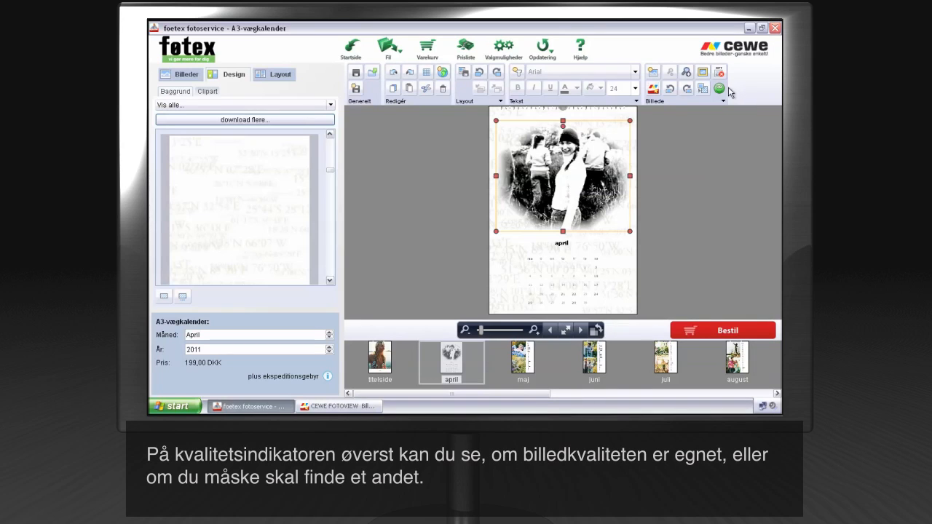
mouse_move(720, 90)
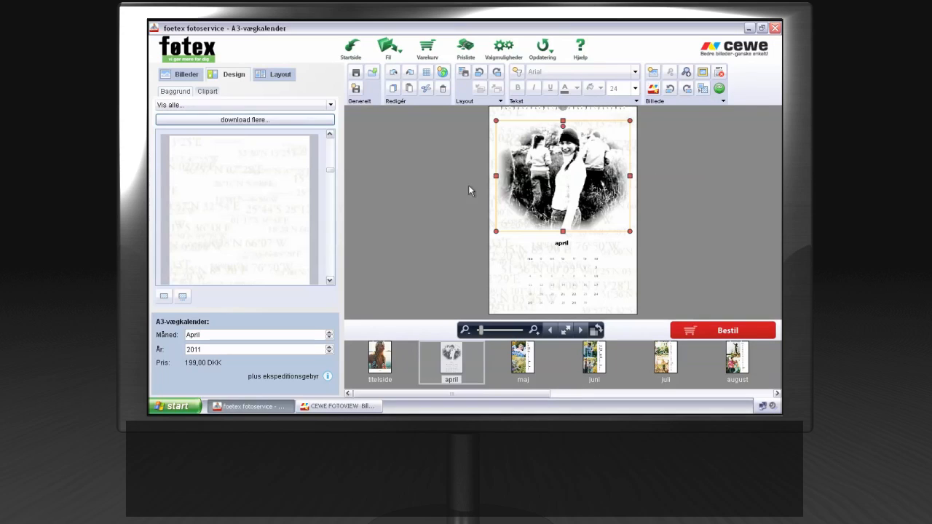
left_click(355, 89)
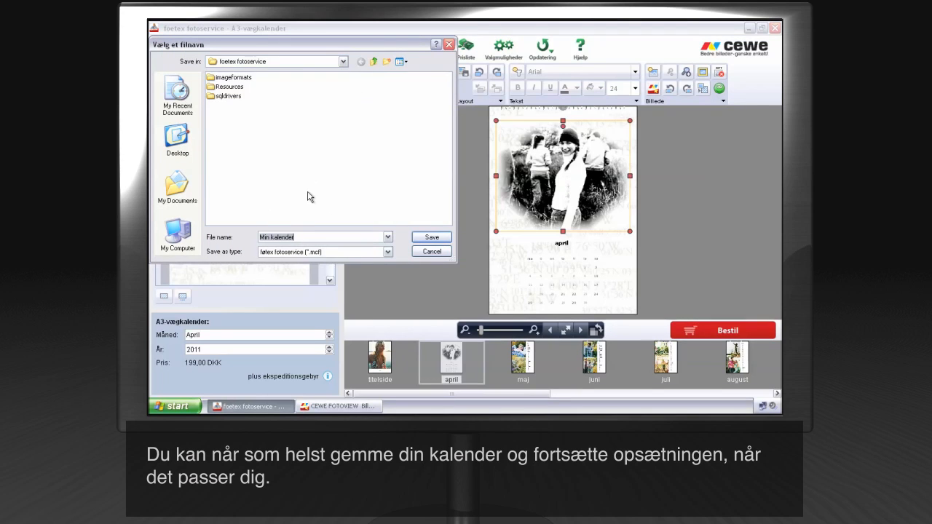
left_click(301, 236)
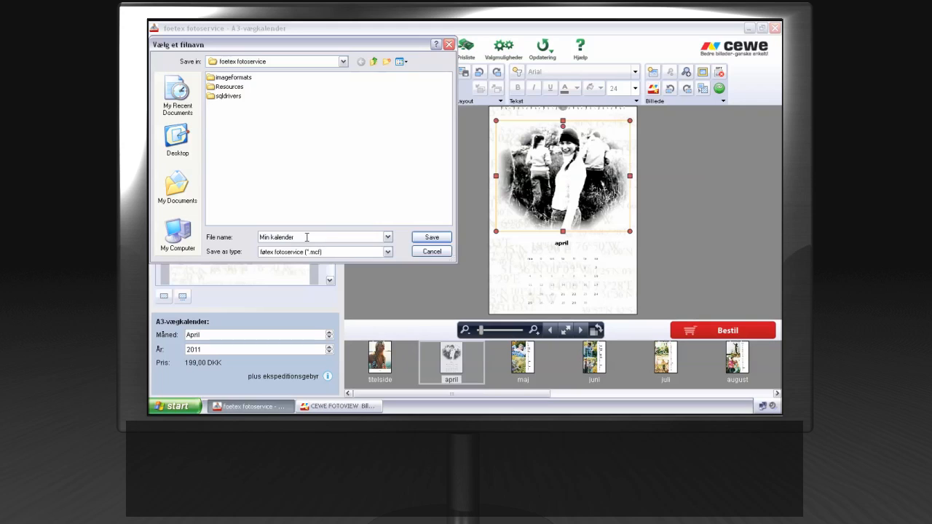
left_click(443, 241)
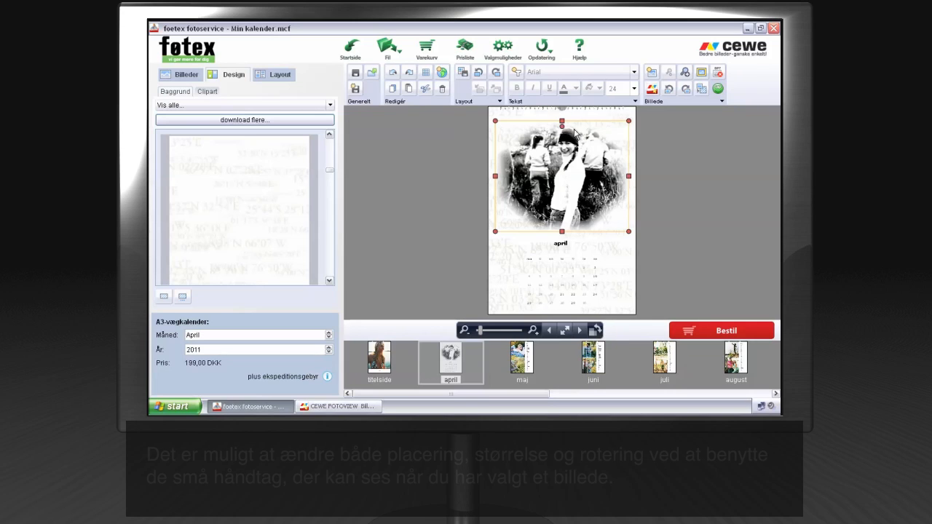
Shrink the April photo slightly on its page and tilt it a few degrees clockwise
left_click_drag(561, 124, 578, 133)
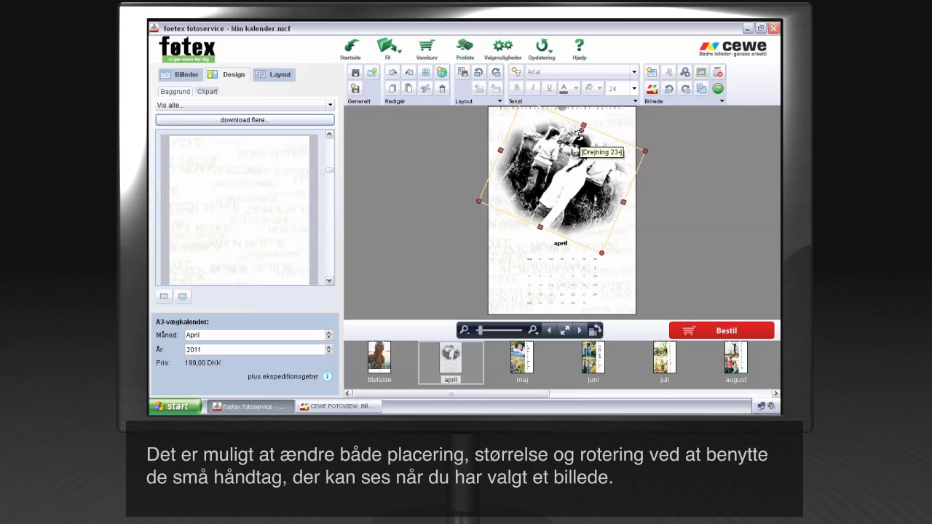
left_click_drag(579, 133, 575, 142)
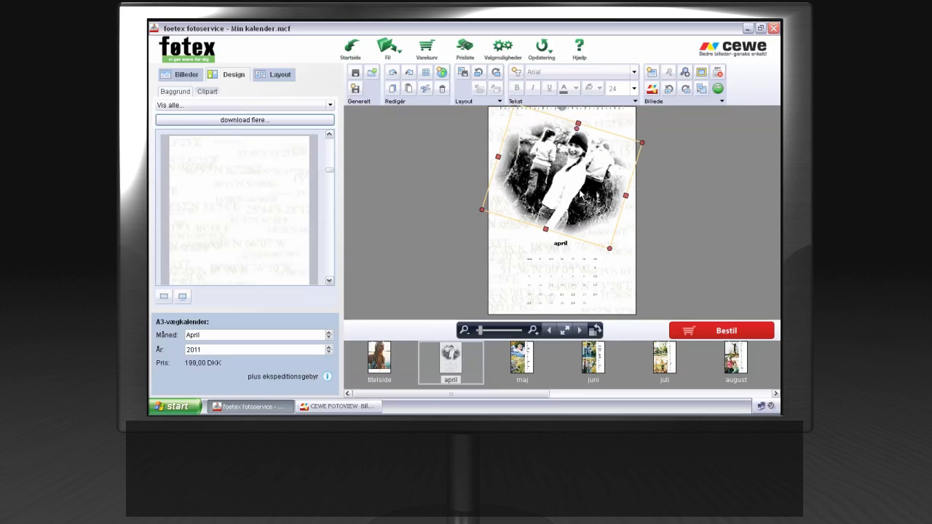
left_click_drag(610, 249, 611, 222)
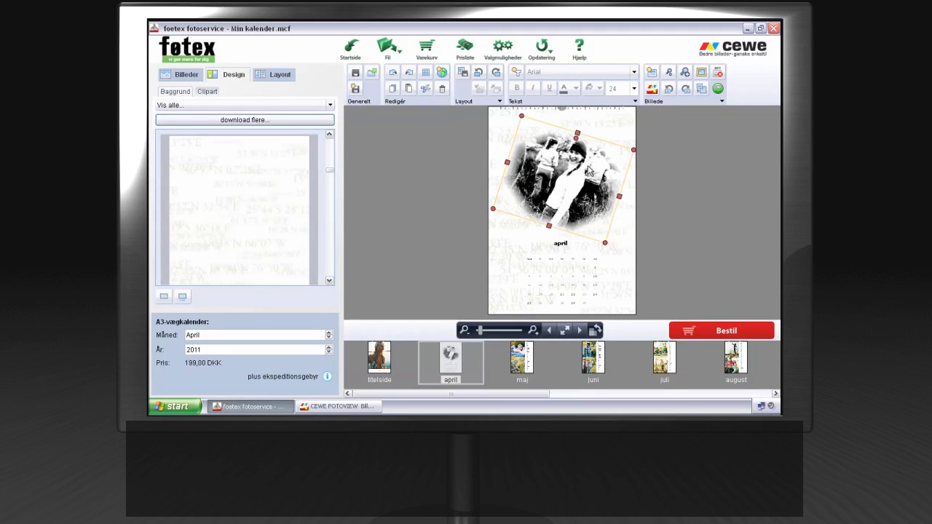
mouse_move(575, 137)
left_mouse_down()
mouse_move(586, 139)
mouse_move(567, 139)
left_mouse_up()
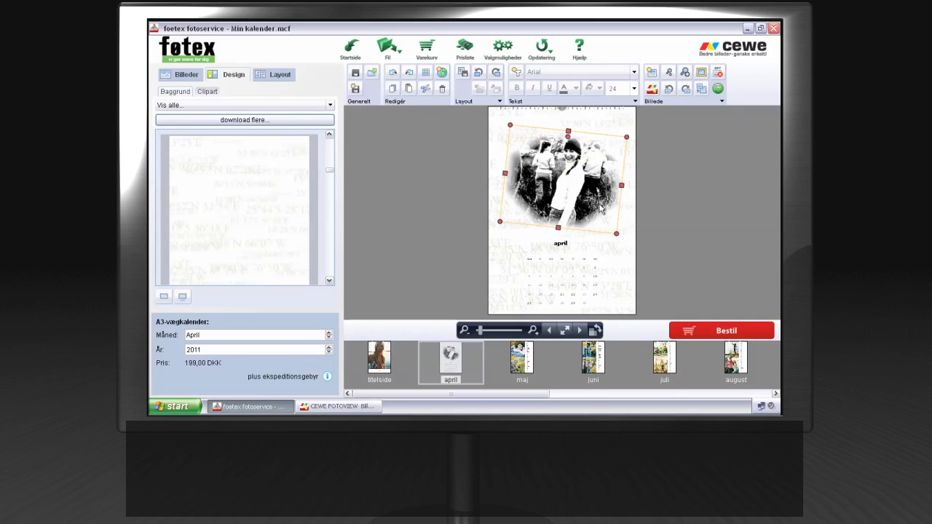
left_click(588, 132)
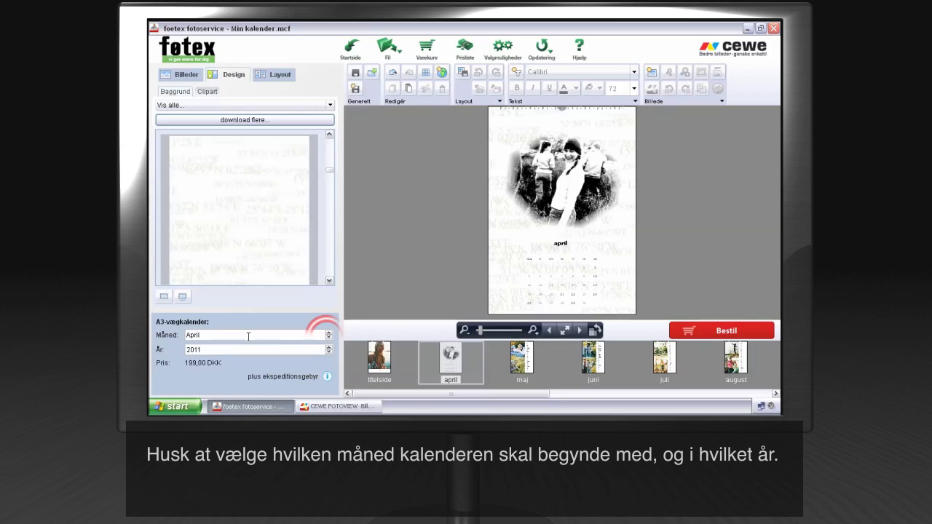
Set the calendar's starting month to Januar and its year to 2011
left_click(329, 339)
left_click(329, 339)
left_click(330, 340)
left_click(329, 340)
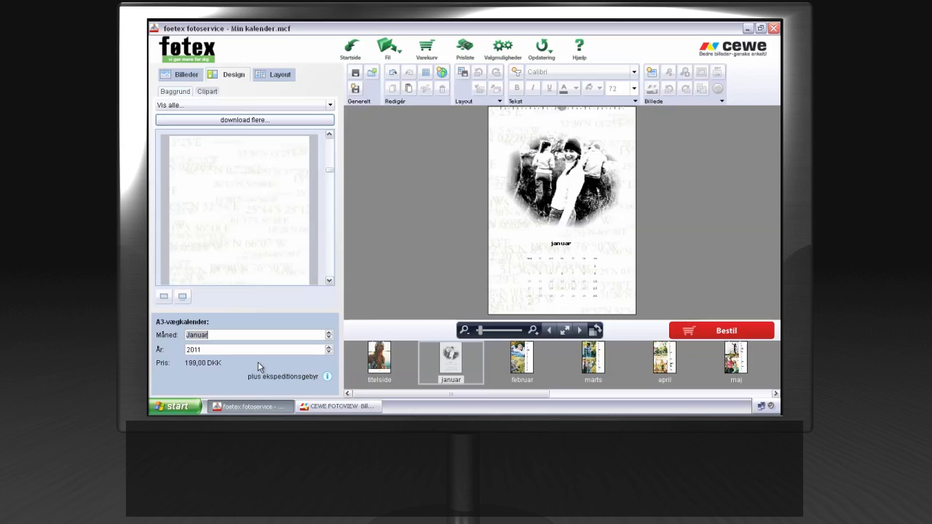
left_click(329, 351)
left_click(329, 352)
Preview the calendar full screen from the title page through marts, and return to the editor
left_click(565, 331)
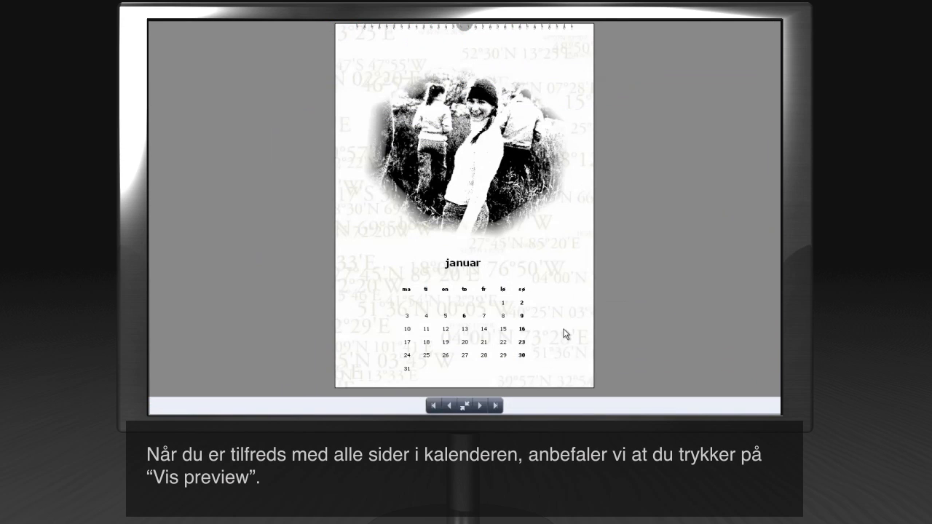
left_click(450, 405)
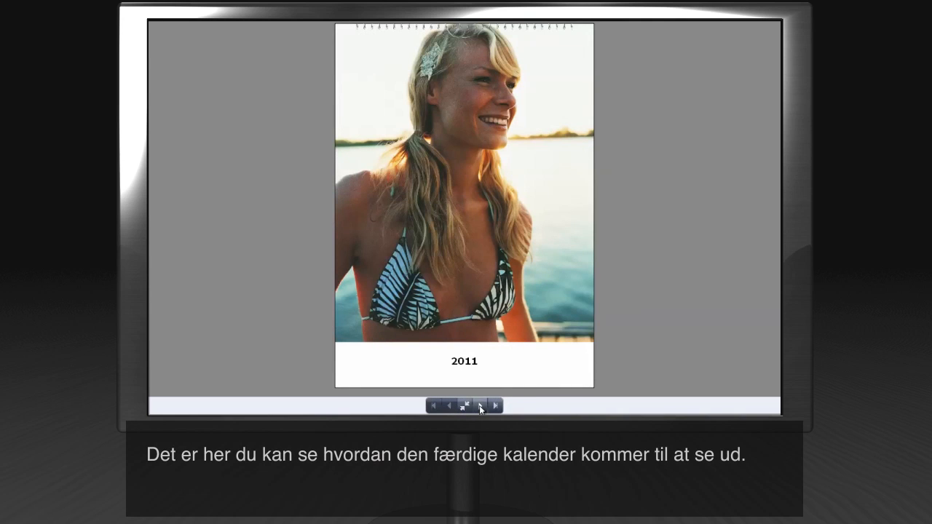
left_click(480, 407)
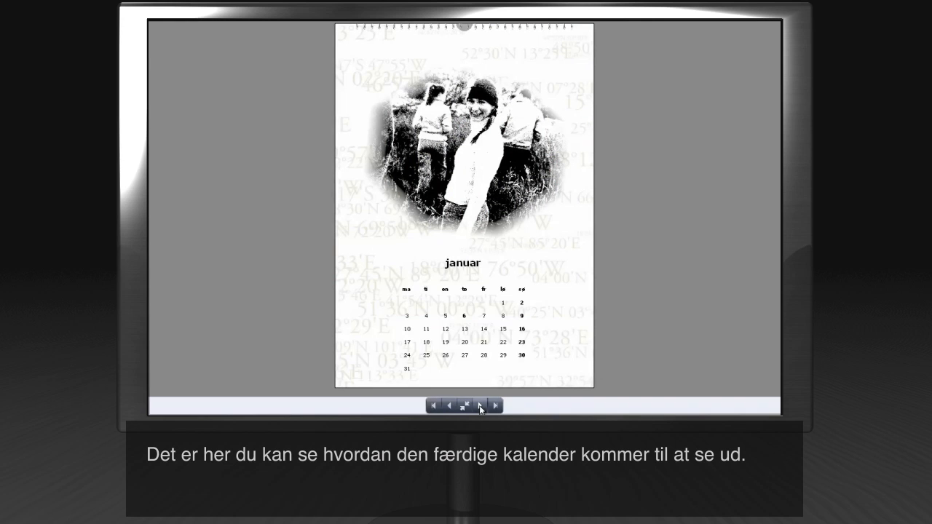
left_click(480, 406)
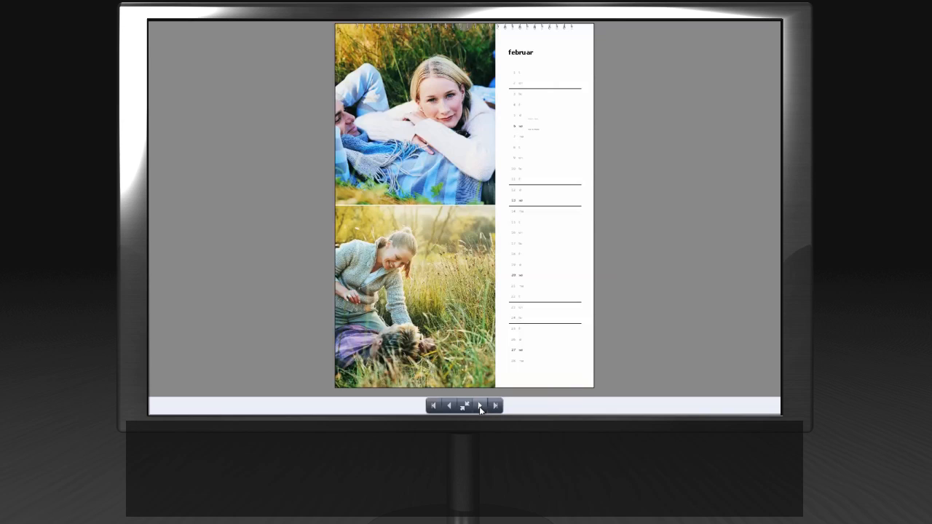
left_click(479, 406)
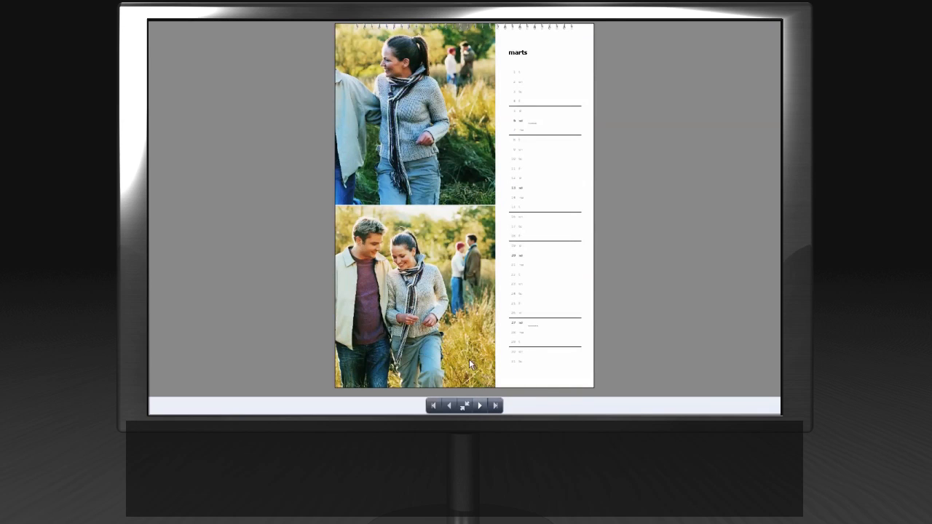
left_click(466, 406)
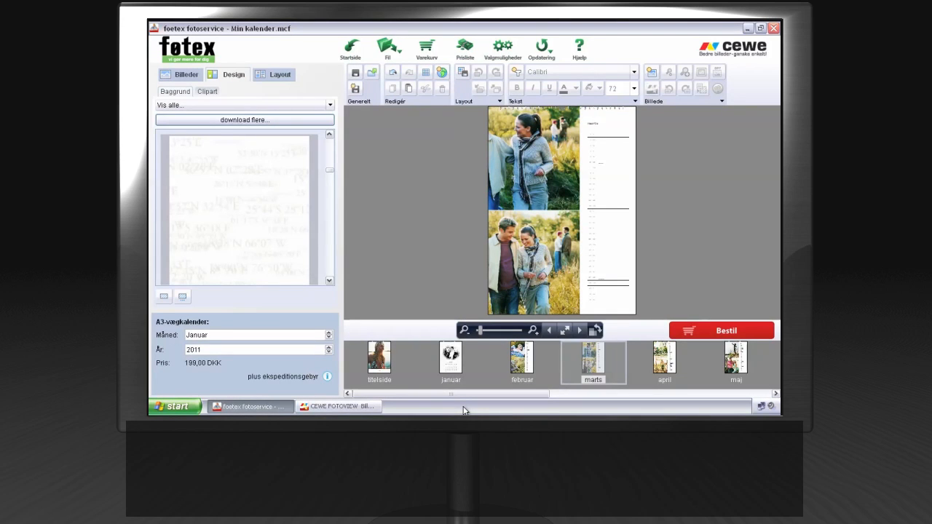
Order the calendar by placing it in the shopping cart only, without saving it
left_click(722, 331)
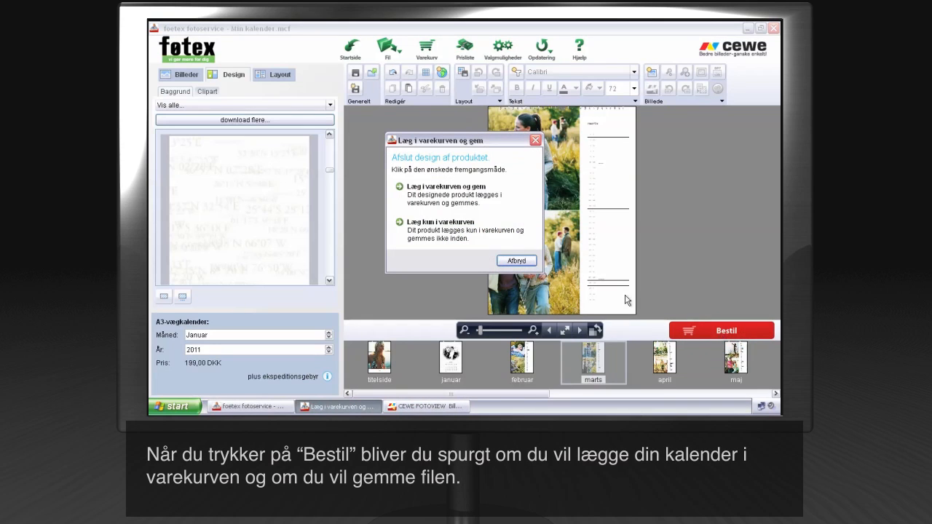
left_click(469, 226)
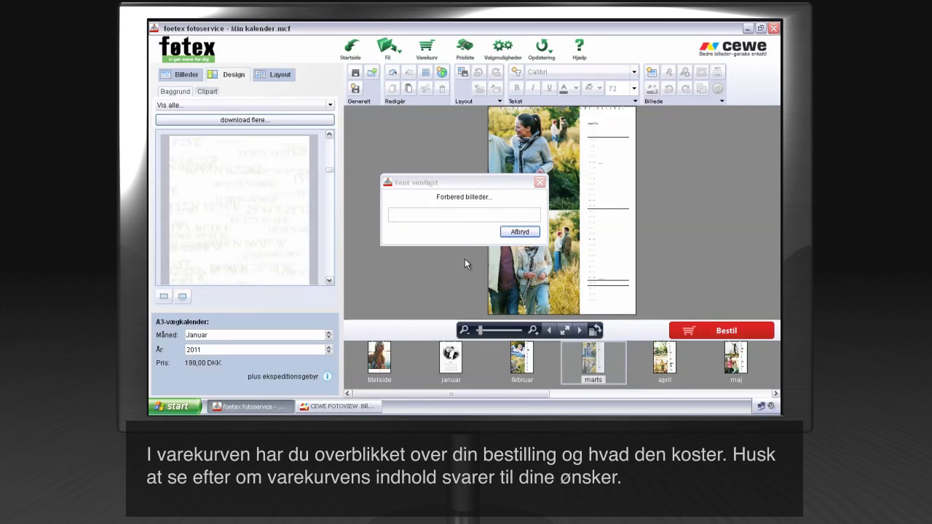